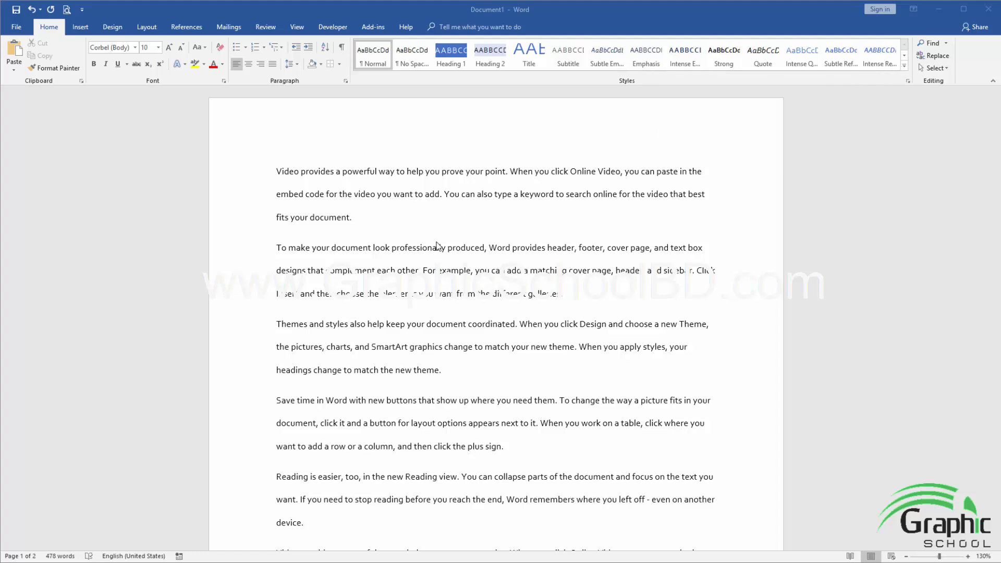
# Step: Look through the paragraphs of the two-page document from start to end
pyautogui.scroll(-3, 435, 243)
pyautogui.scroll(1, 433, 242)
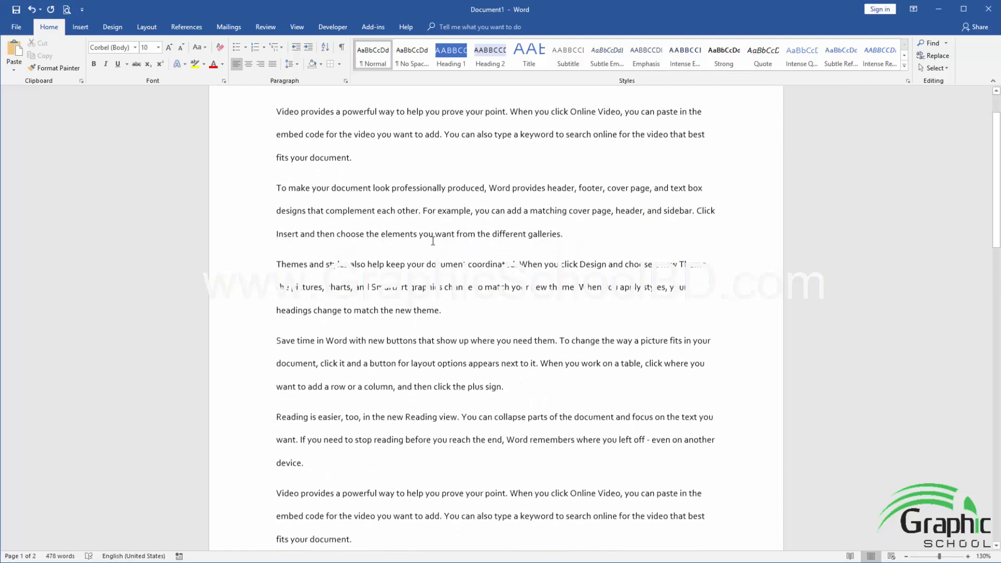
pyautogui.scroll(-8, 433, 241)
pyautogui.scroll(2, 433, 241)
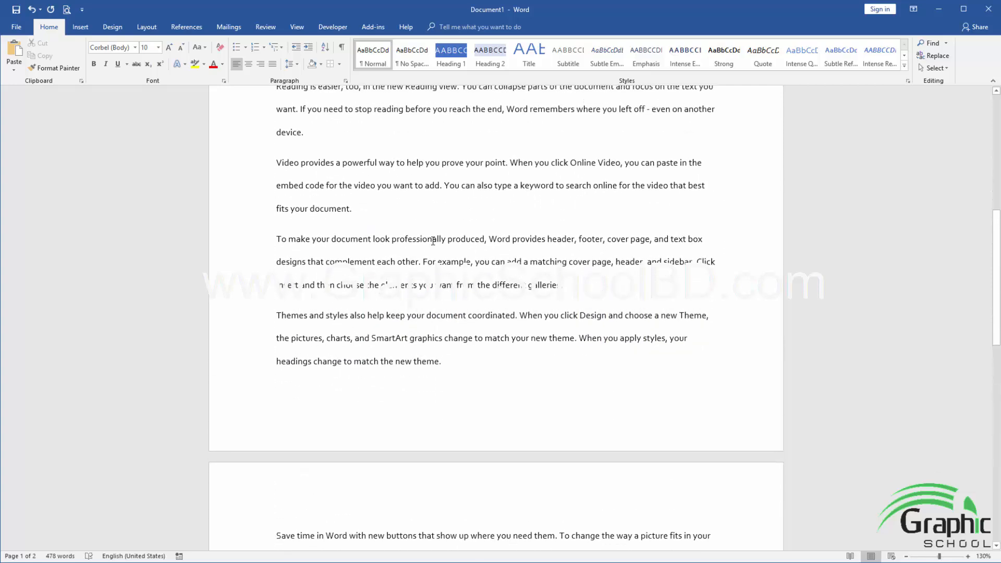
pyautogui.scroll(6, 432, 240)
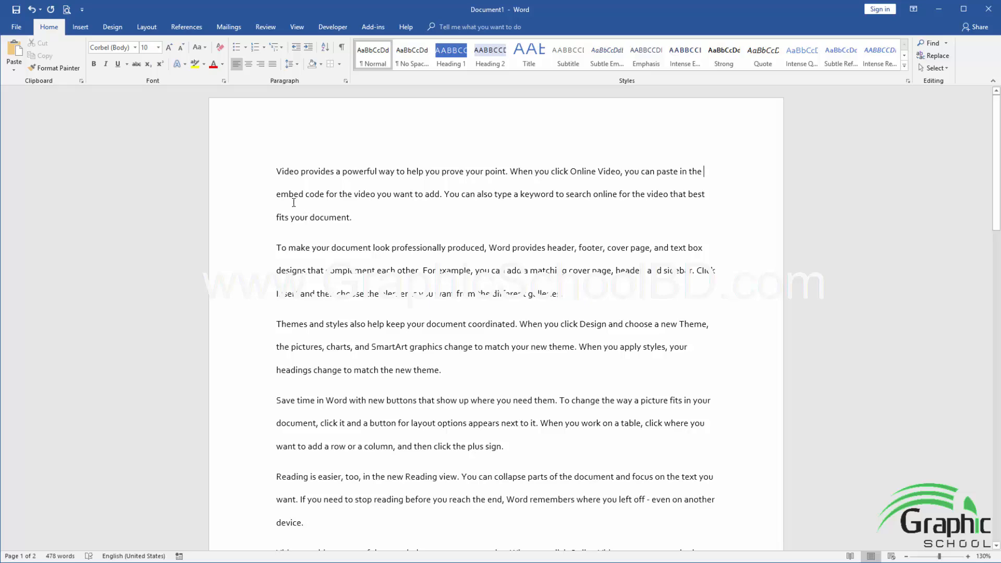
pyautogui.click(278, 172)
pyautogui.scroll(-4, 380, 253)
pyautogui.scroll(4, 380, 254)
# Step: Try the No Spacing style on the whole first paragraph and undo it
pyautogui.moveTo(278, 169); pyautogui.dragTo(740, 174)
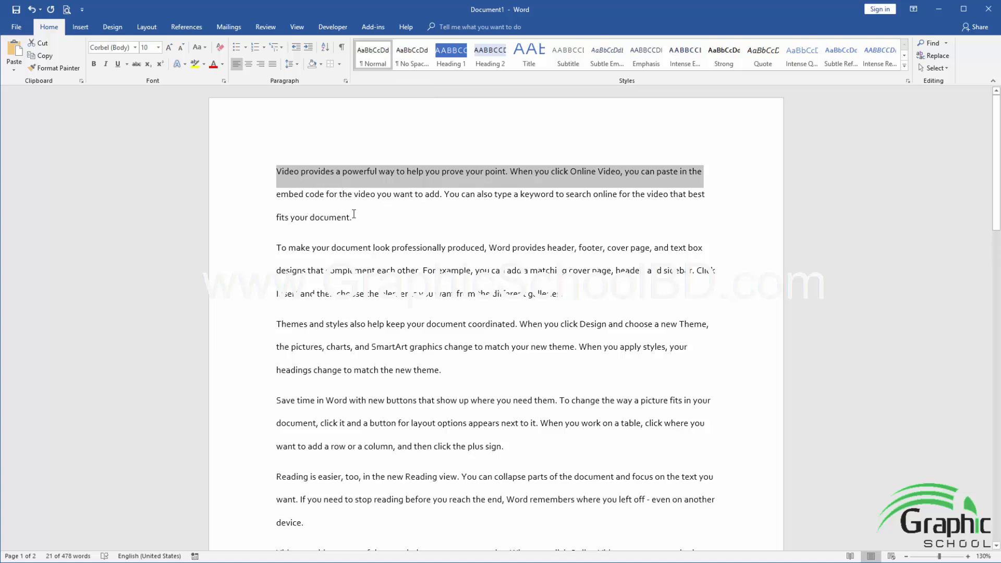
pyautogui.click(331, 201)
pyautogui.moveTo(276, 170); pyautogui.dragTo(364, 231)
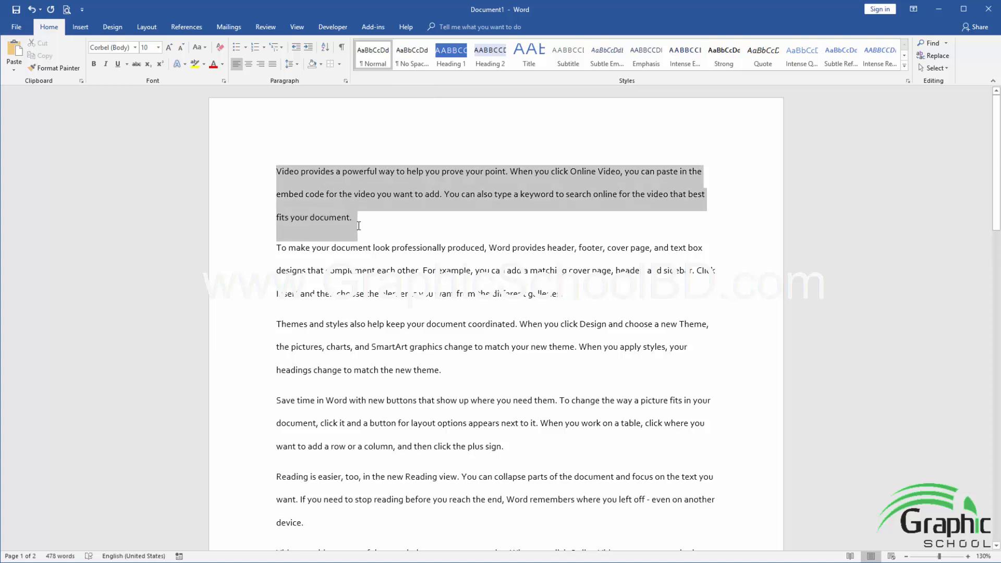
pyautogui.click(406, 56)
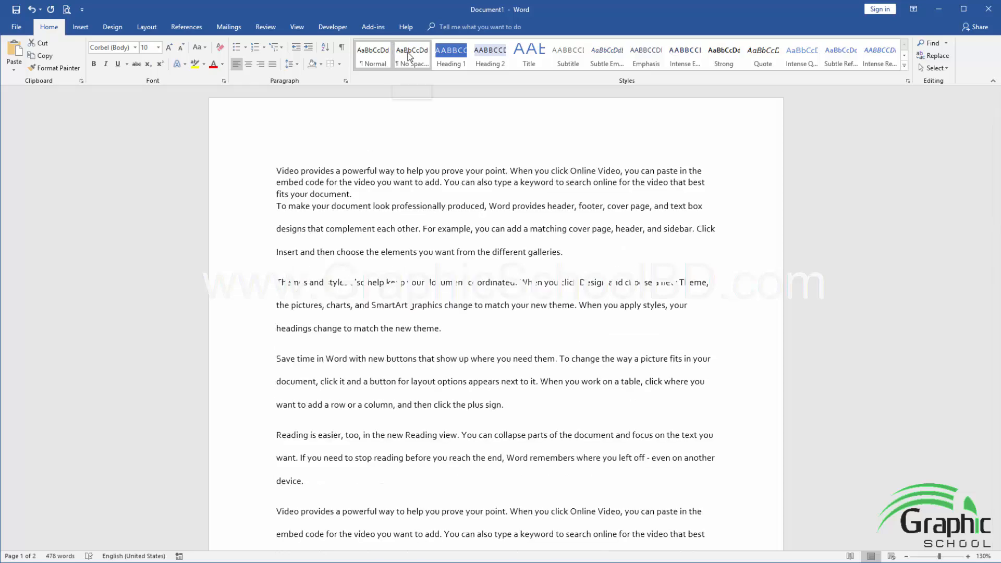
pyautogui.hotkey('ctrl', 'z')
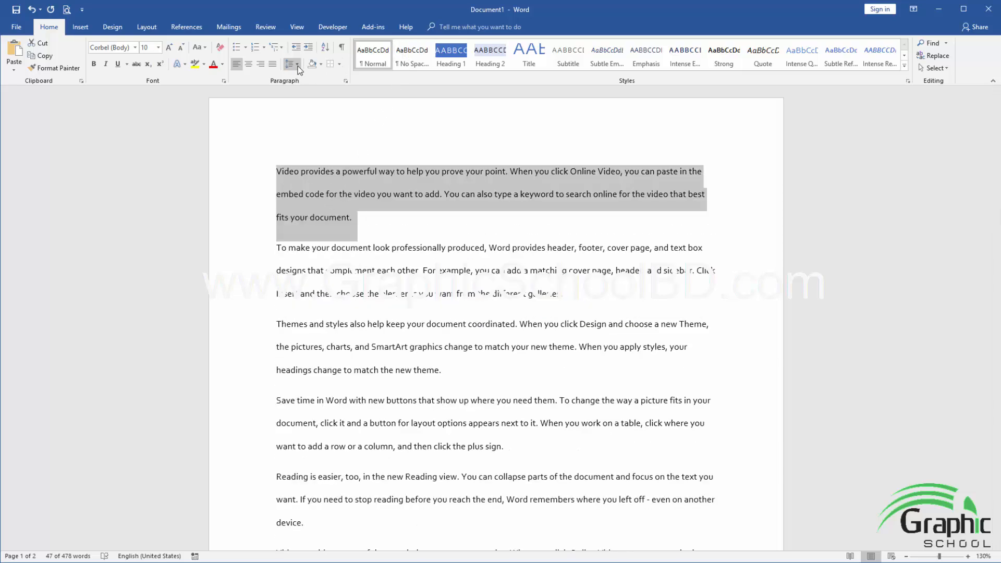
# Step: Apply the No Spacing style to the selected first paragraph again and return it to the Normal style
pyautogui.click(298, 68)
pyautogui.click(368, 118)
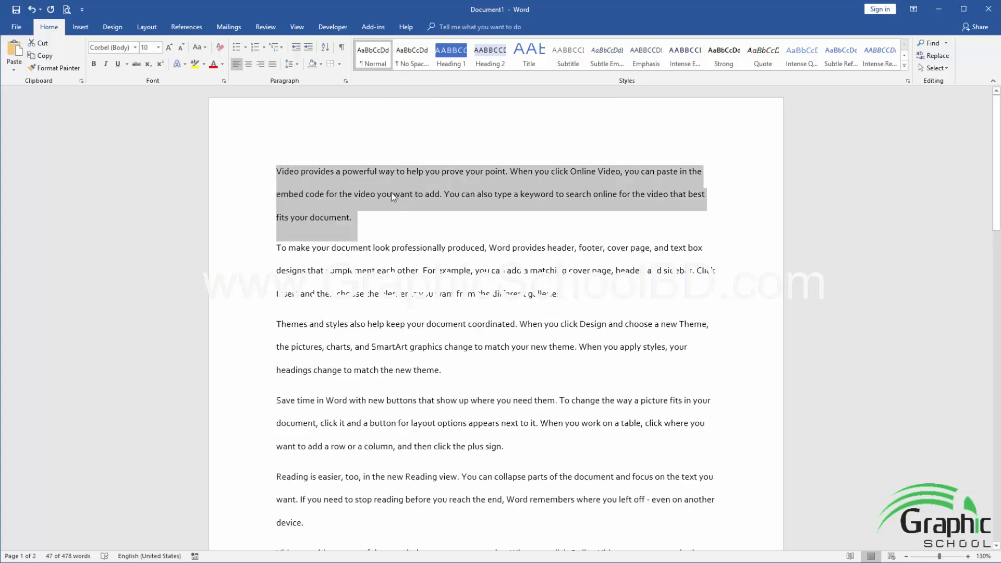
pyautogui.click(409, 65)
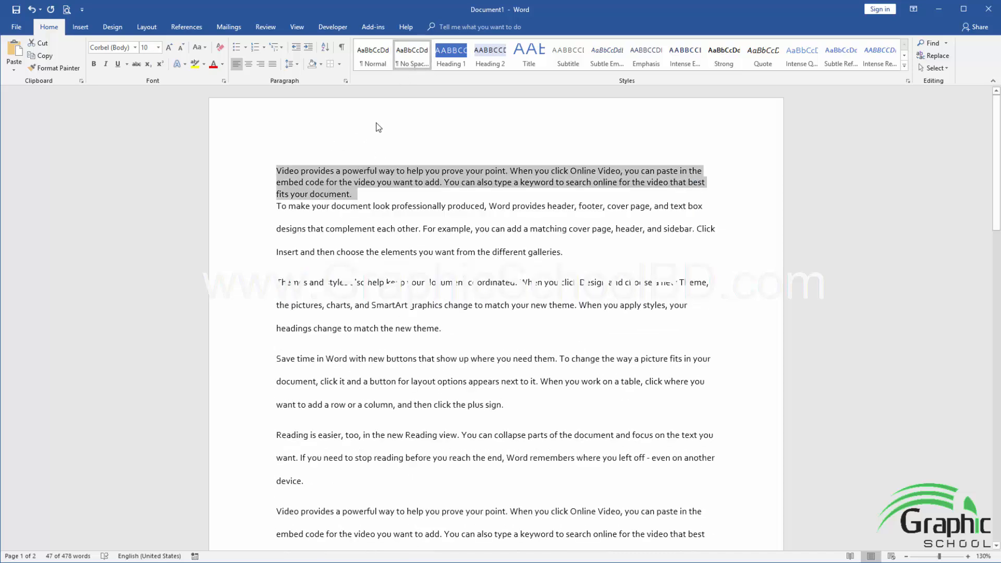
pyautogui.click(370, 55)
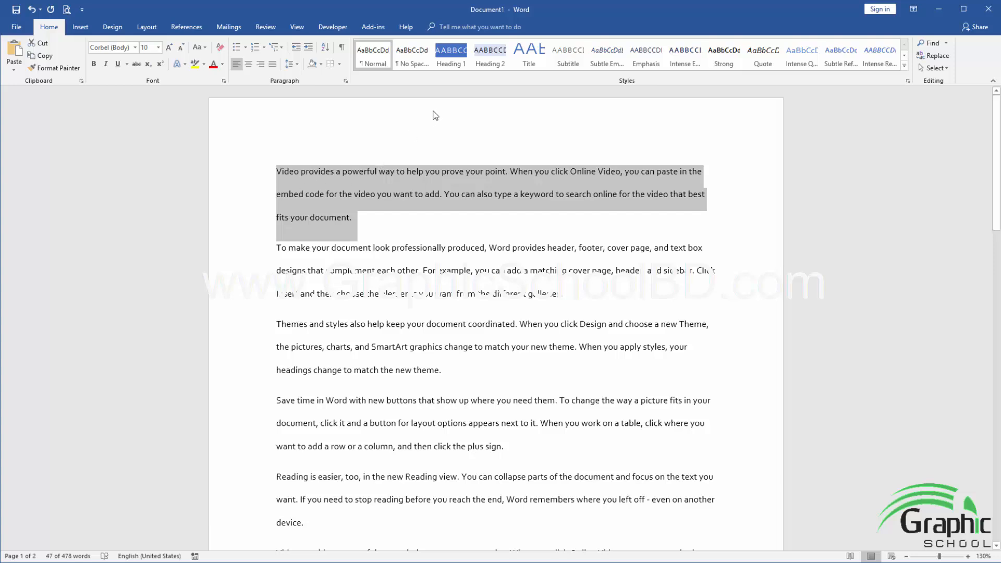
# Step: Apply Heading 1 to the first paragraph and Heading 2 to the second paragraph's opening words, through "header"
pyautogui.click(441, 62)
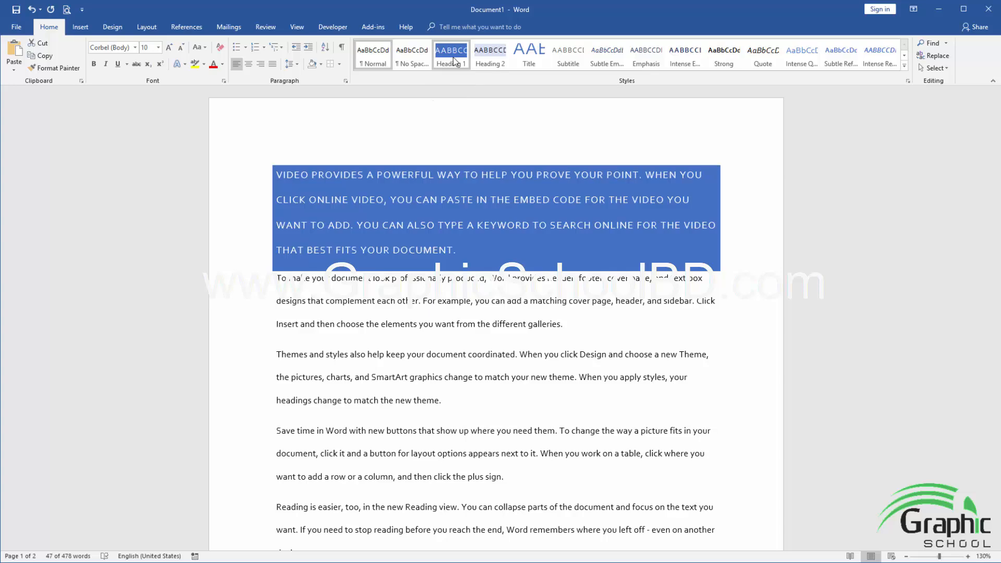
pyautogui.click(456, 232)
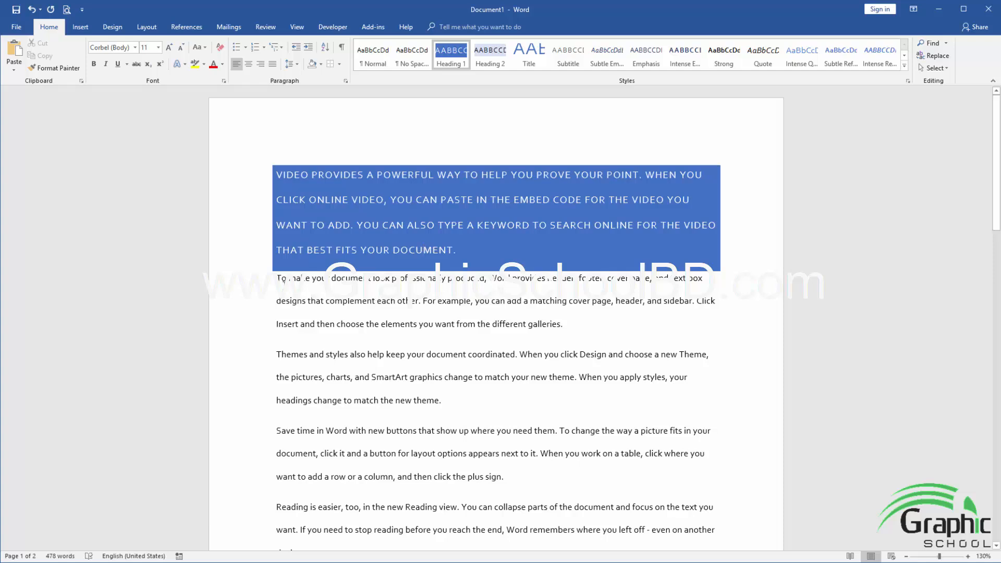
pyautogui.moveTo(281, 281); pyautogui.dragTo(569, 278)
pyautogui.click(491, 58)
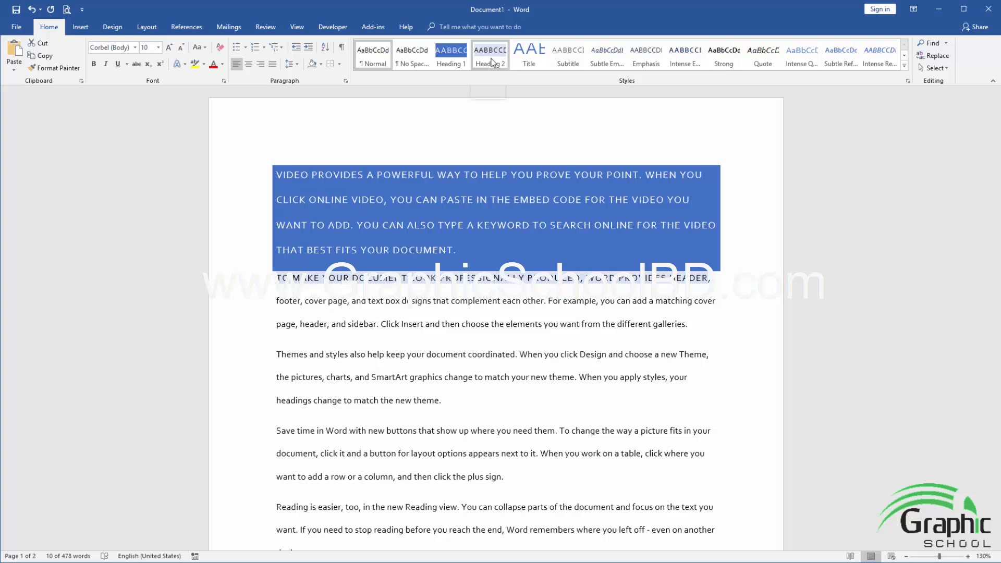
pyautogui.click(480, 301)
# Step: Apply the Heading 3 style to the rest of the second paragraph, from "footer, cover page" to "galleries"
pyautogui.scroll(-1, 431, 274)
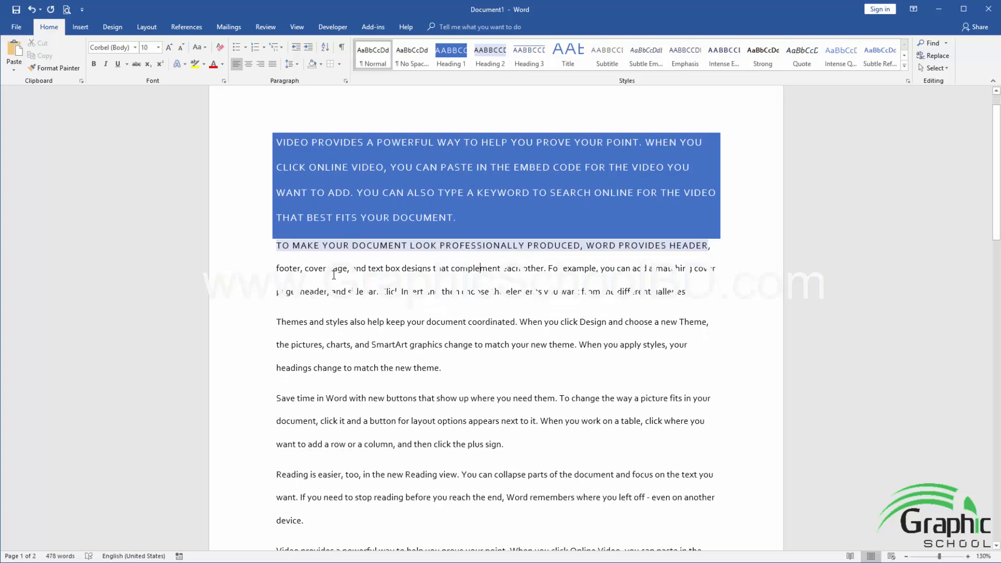
pyautogui.moveTo(276, 244); pyautogui.dragTo(688, 293)
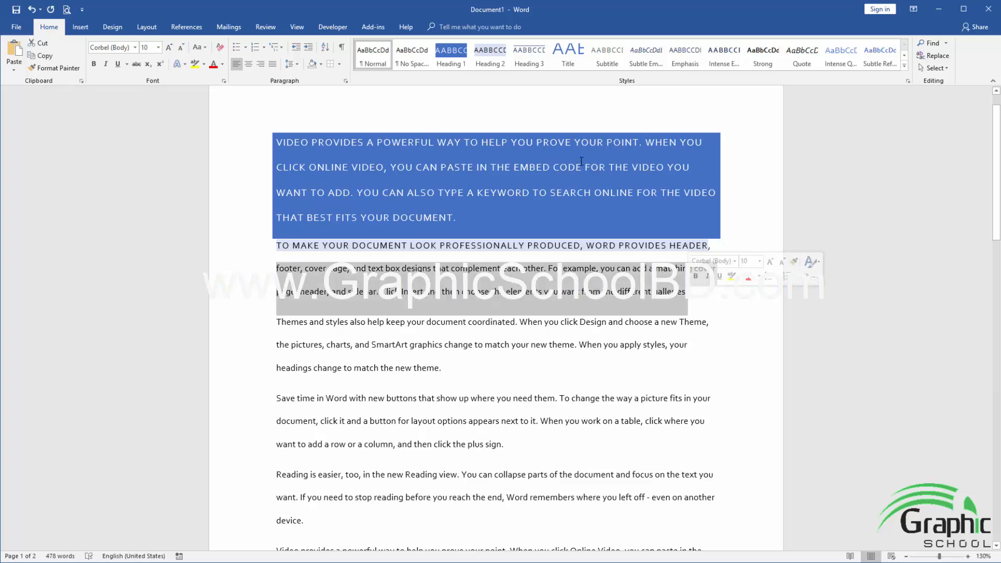
pyautogui.click(531, 54)
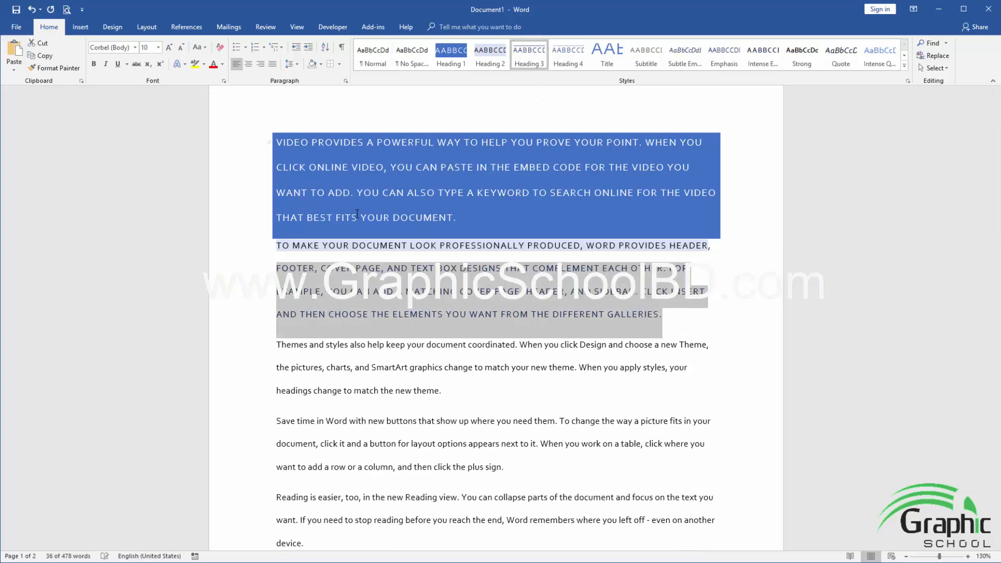
pyautogui.click(326, 290)
# Step: Apply the Heading 4 style to the third paragraph, "Themes and styles also help", and replace it with Heading 5
pyautogui.scroll(-2, 457, 285)
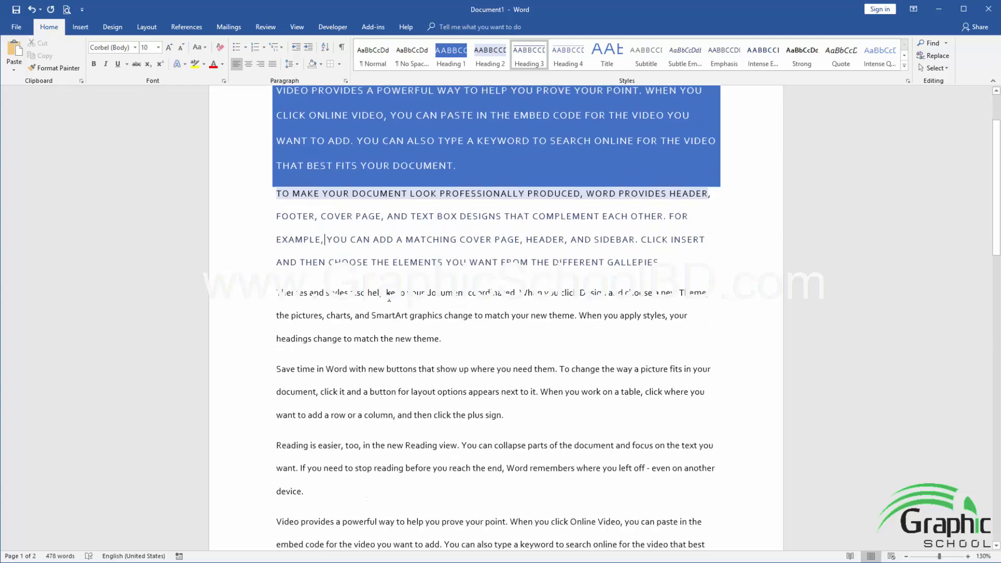
pyautogui.moveTo(277, 279); pyautogui.dragTo(440, 332)
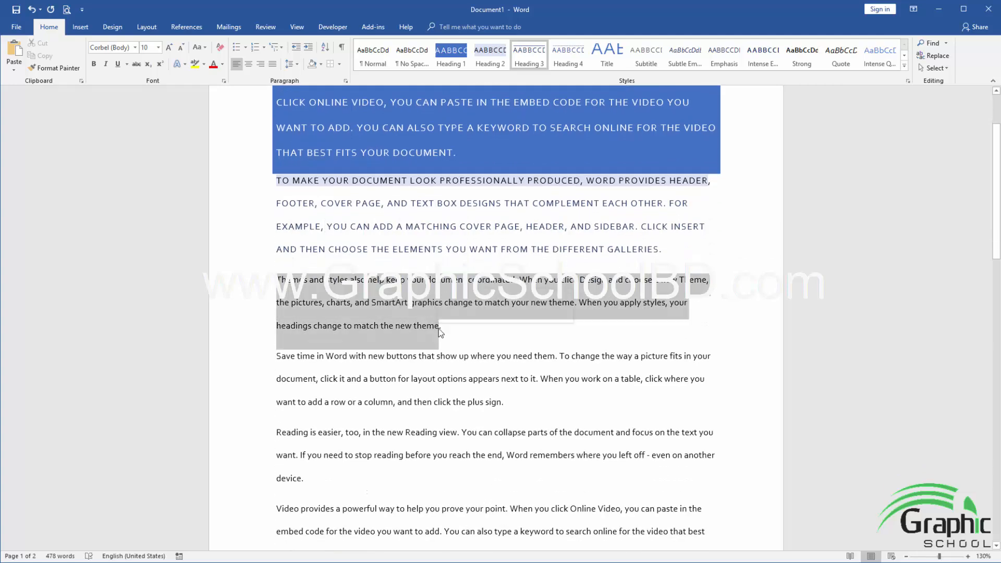
pyautogui.click(568, 58)
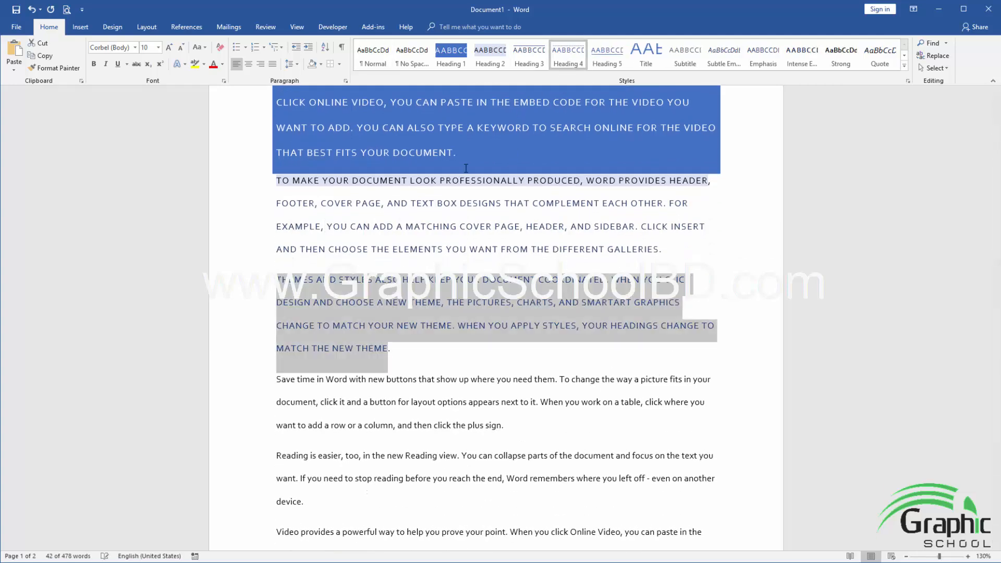
pyautogui.click(606, 58)
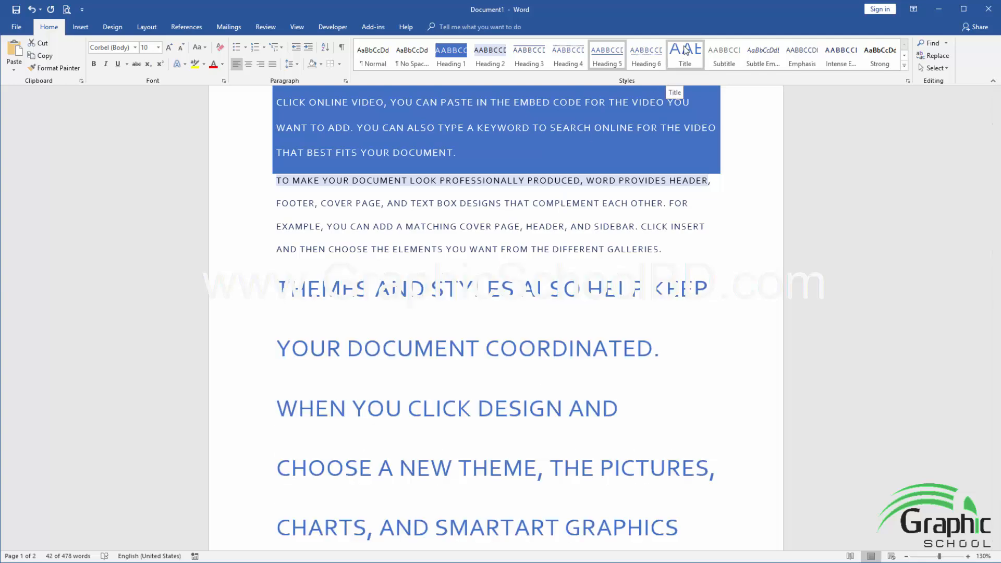
pyautogui.click(572, 280)
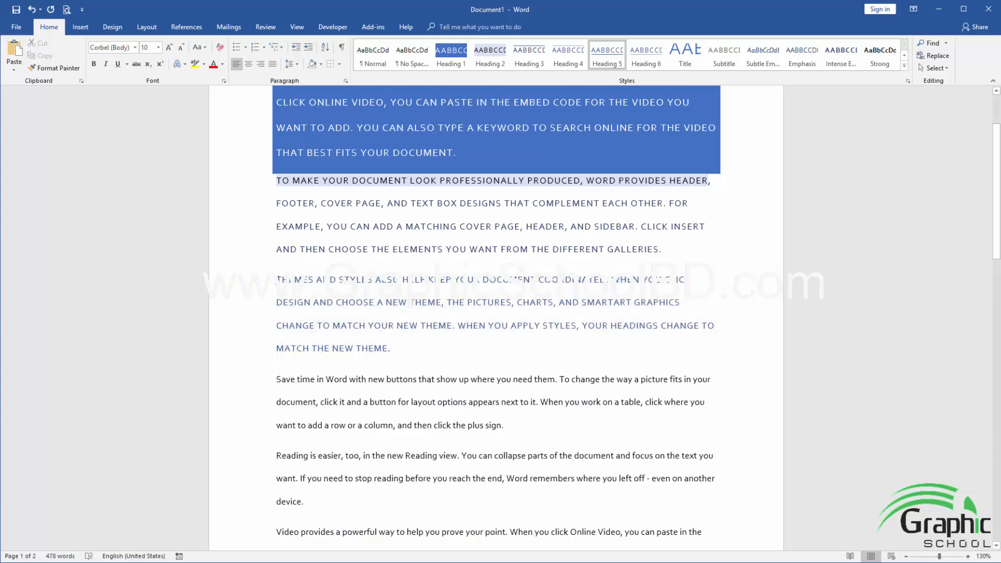
# Step: Apply the Title style to only the words "Themes and styles also help" in the third paragraph
pyautogui.moveTo(277, 280); pyautogui.dragTo(421, 281)
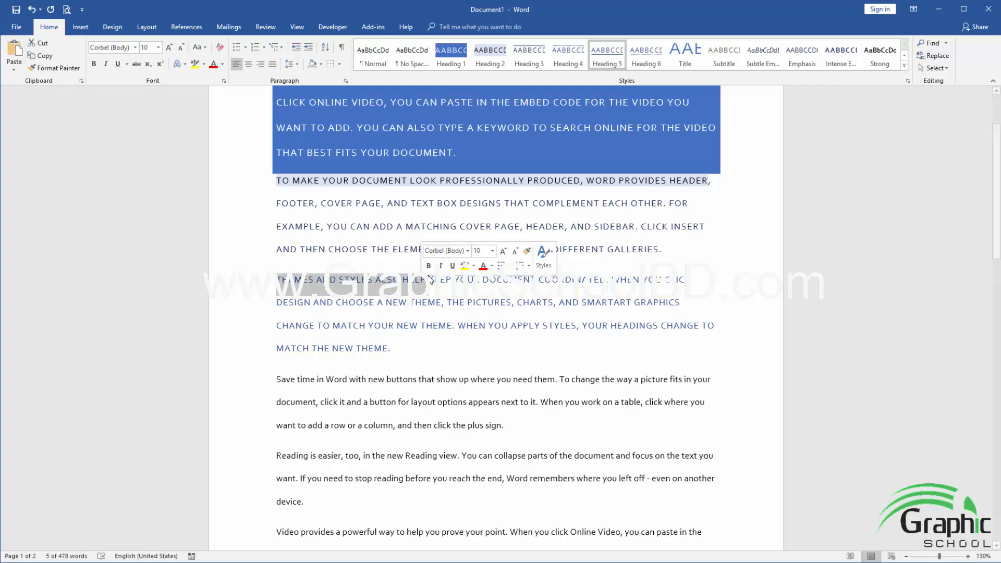
pyautogui.click(678, 50)
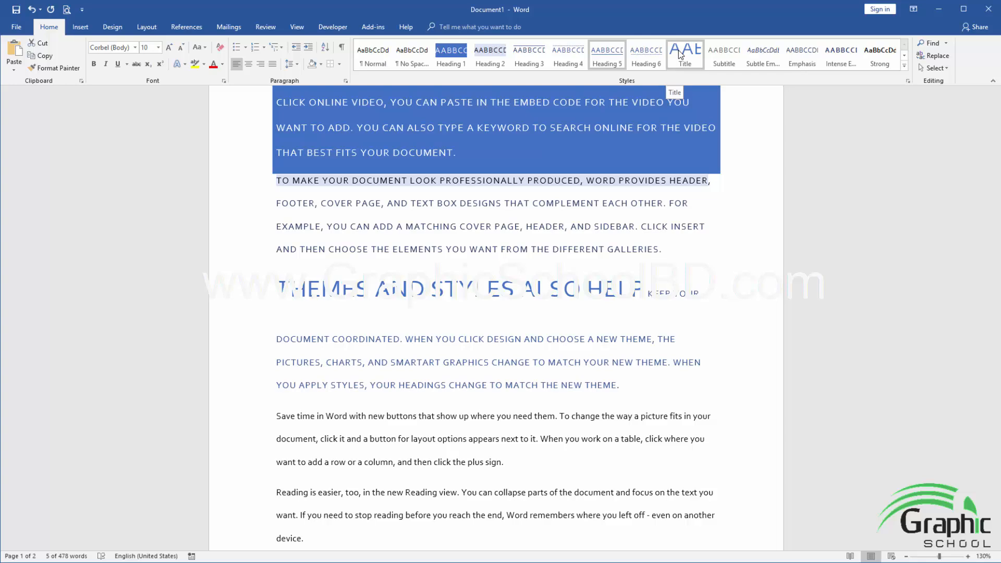
pyautogui.click(369, 292)
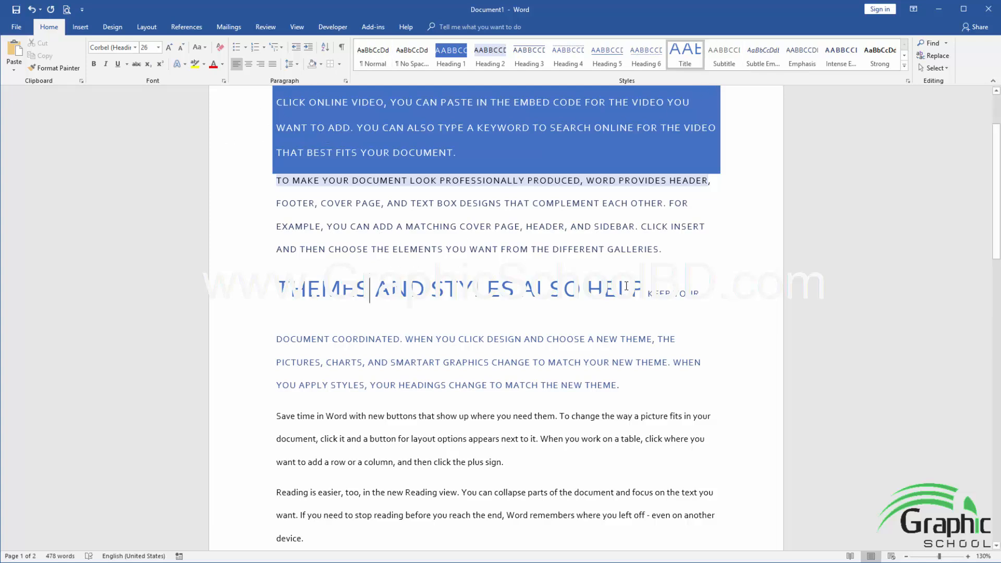
# Step: Apply the Subtitle style to "document coordinated. When you click Design and choose a new Theme" in the third paragraph
pyautogui.scroll(-1, 626, 286)
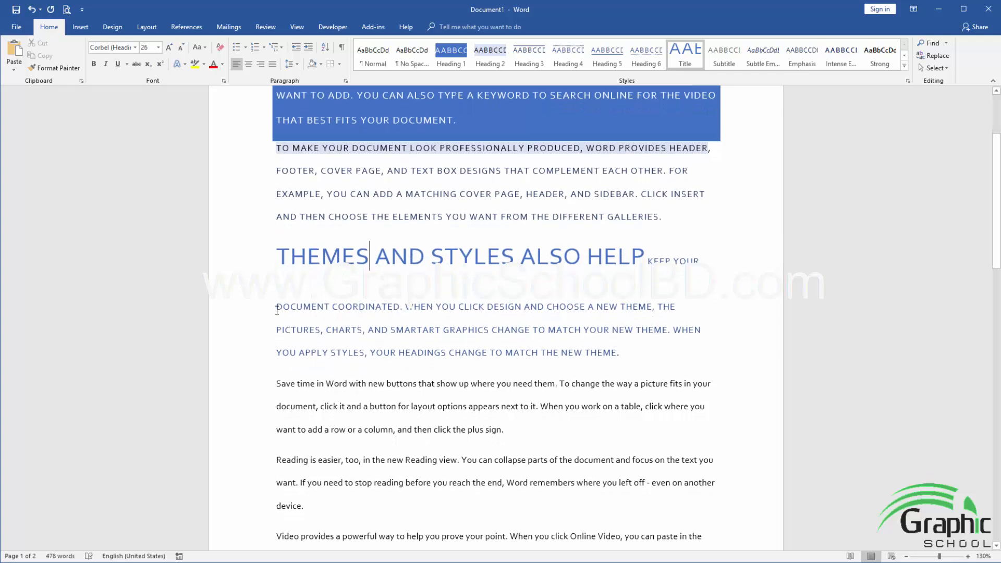
pyautogui.moveTo(276, 310); pyautogui.dragTo(650, 312)
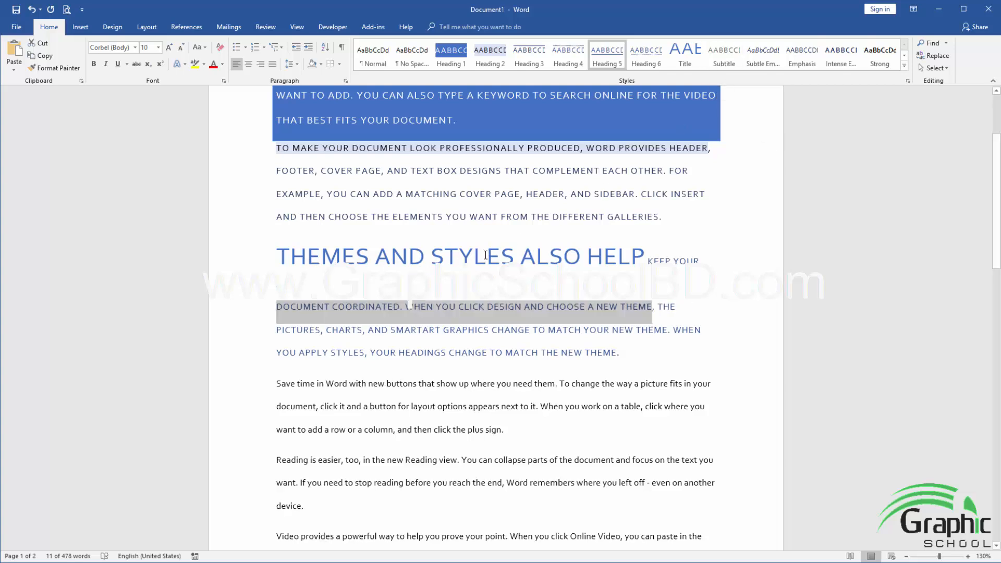
pyautogui.click(726, 63)
pyautogui.click(409, 257)
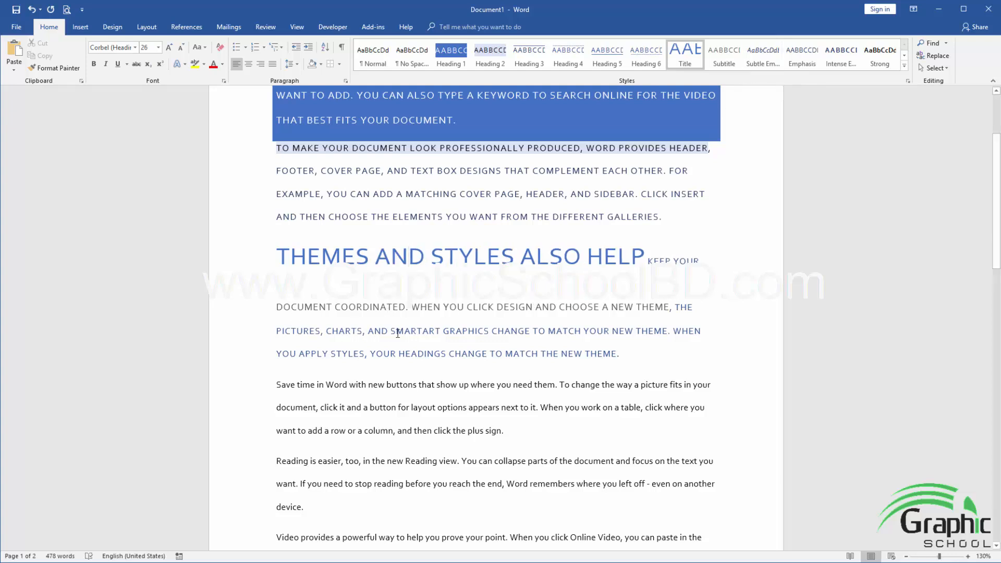
# Step: Apply the Subtle Emphasis style to "your headings change to match the new theme." in the third paragraph
pyautogui.moveTo(371, 354); pyautogui.dragTo(621, 356)
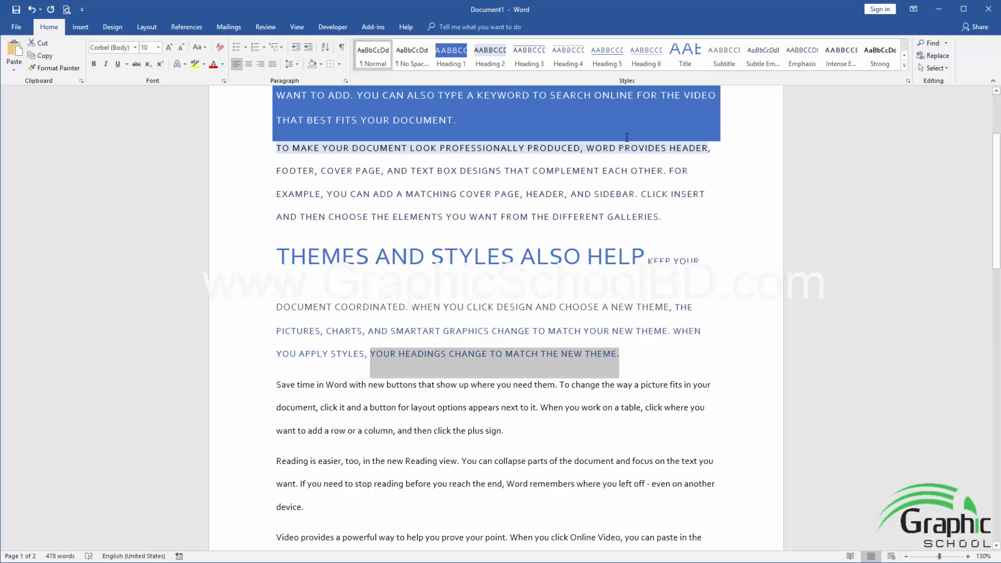
pyautogui.click(760, 63)
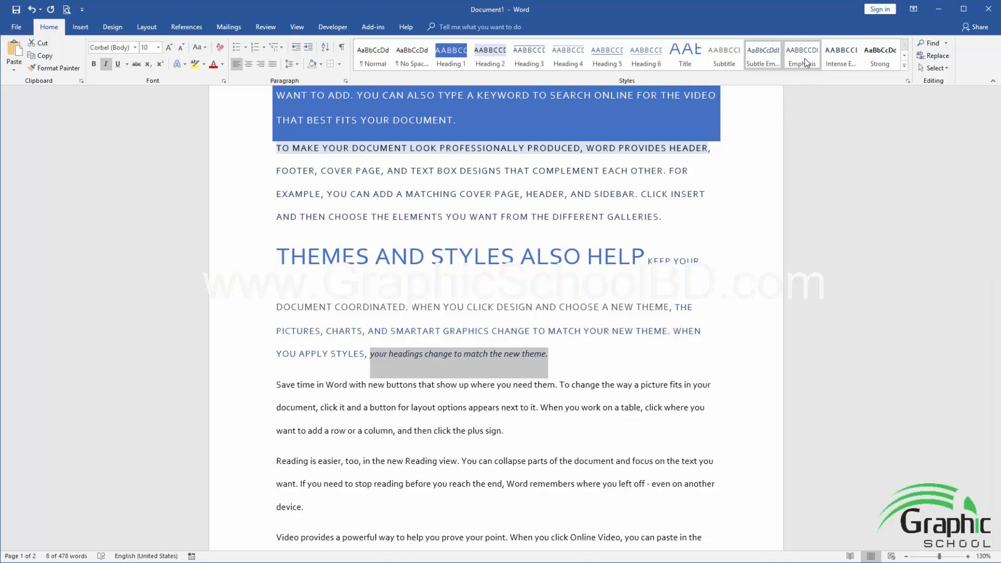
pyautogui.click(562, 364)
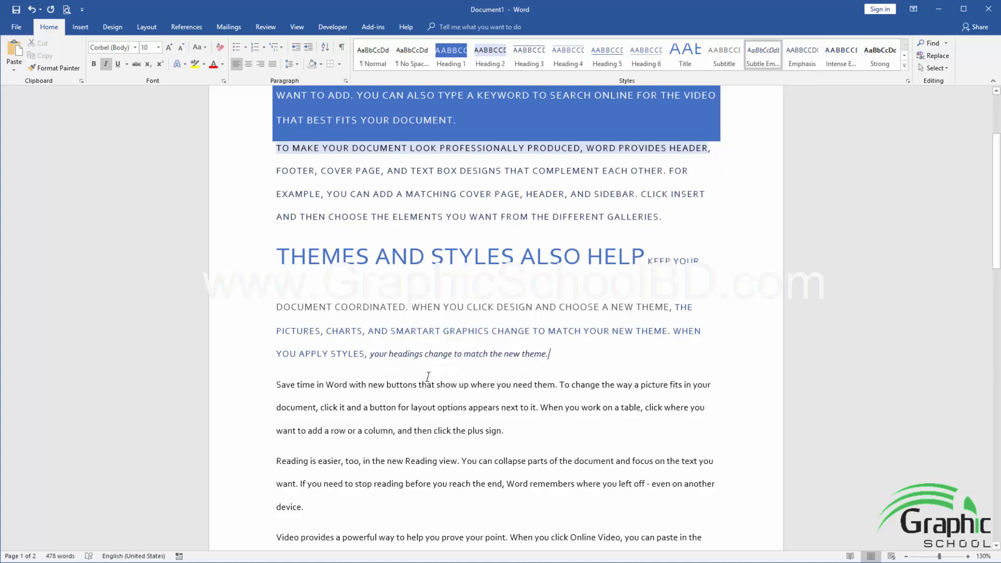
# Step: Apply the Emphasis style to "Save time in Word with new buttons that show" in the fourth paragraph
pyautogui.moveTo(276, 384); pyautogui.dragTo(462, 388)
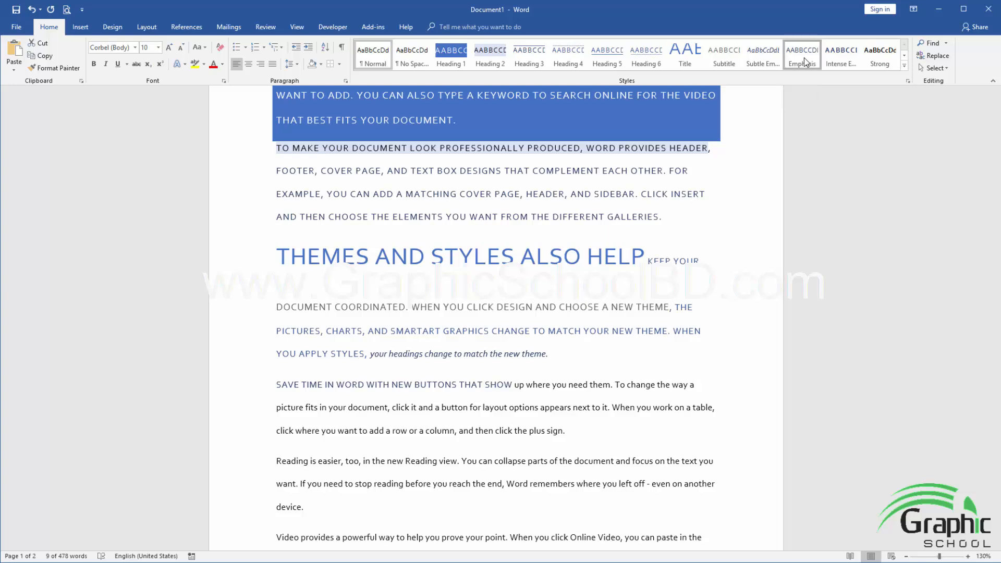
pyautogui.moveTo(513, 384); pyautogui.dragTo(276, 384)
pyautogui.scroll(-3, 506, 364)
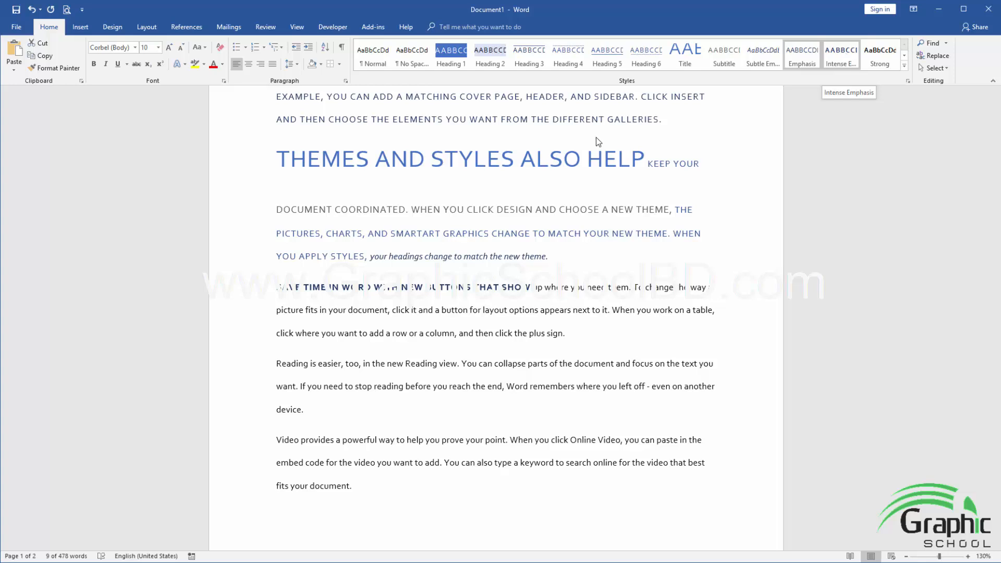
pyautogui.scroll(3, 363, 275)
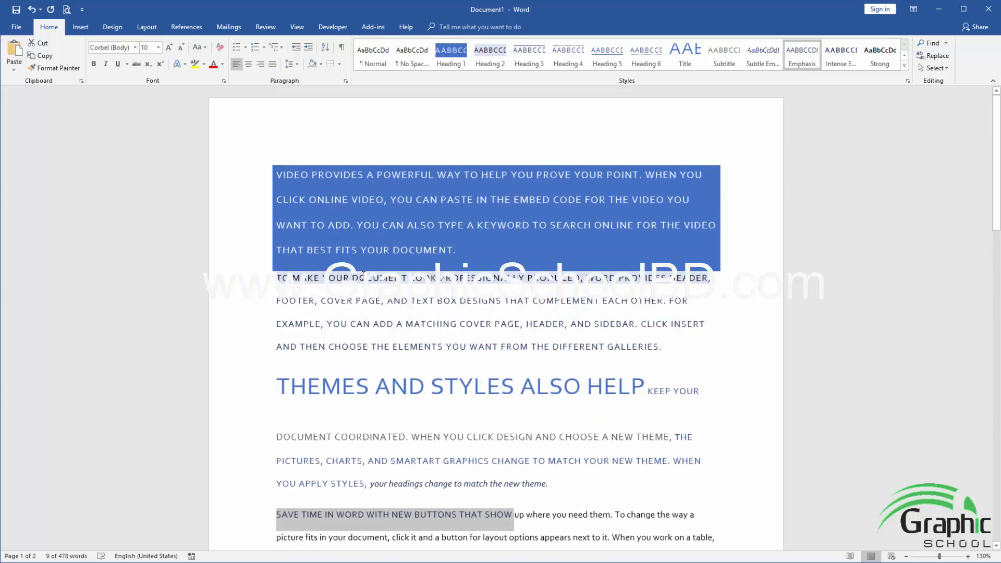
pyautogui.scroll(-5, 363, 275)
pyautogui.hotkey('ctrl', 'z')
pyautogui.hotkey('ctrl', 'z')
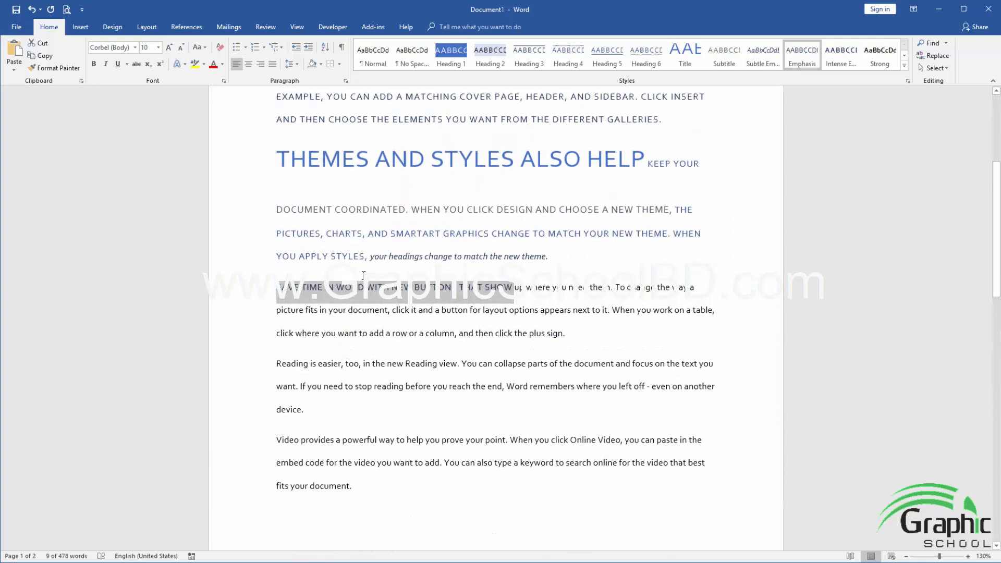
pyautogui.scroll(-4, 369, 272)
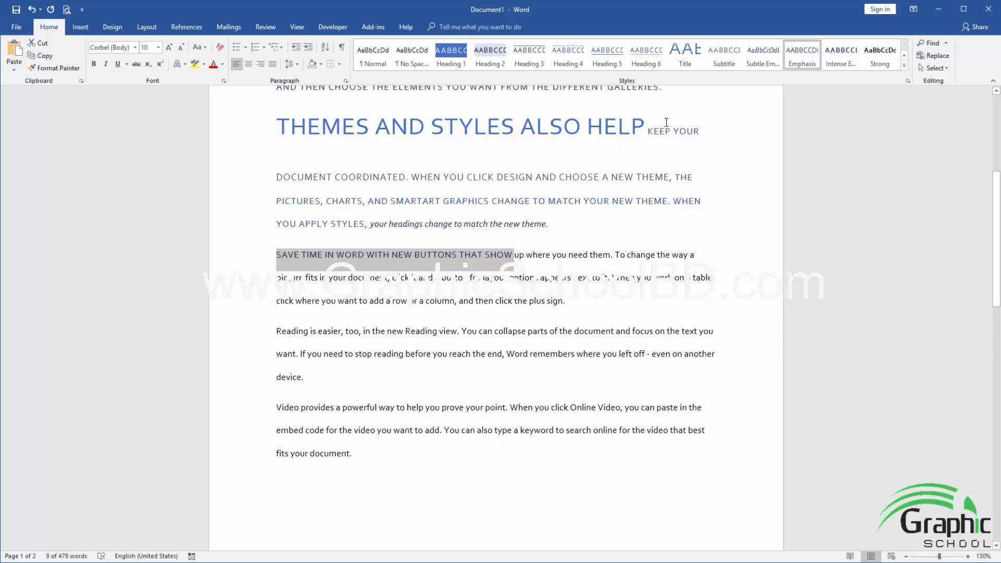
# Step: Apply the Intense Emphasis style to "Save time in Word with new buttons that show" in the fourth paragraph
pyautogui.click(846, 57)
pyautogui.click(530, 277)
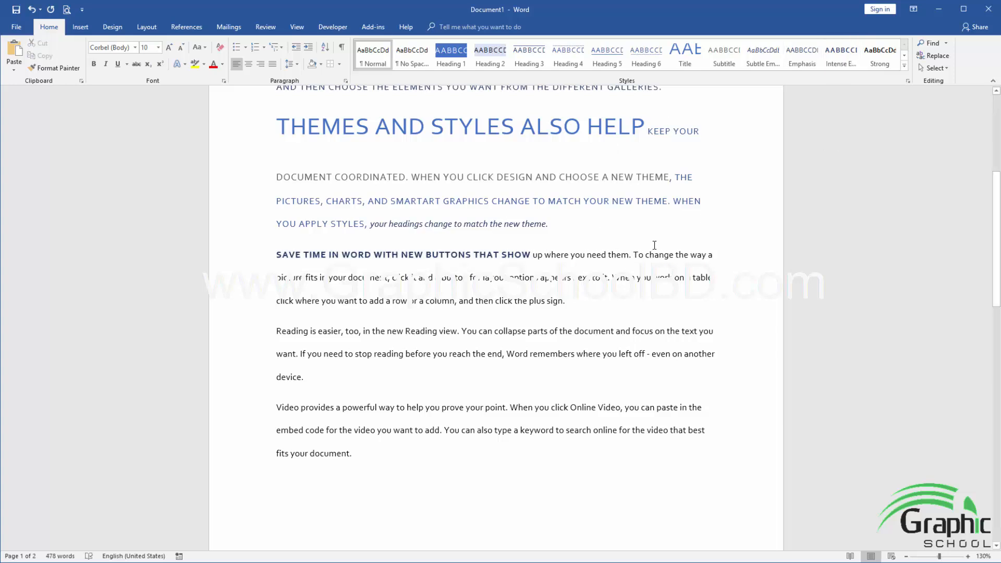
# Step: Apply the Strong style to the fourth paragraph's text from "To change the way a picture fits" through "click the plus sign."
pyautogui.moveTo(634, 254); pyautogui.dragTo(615, 298)
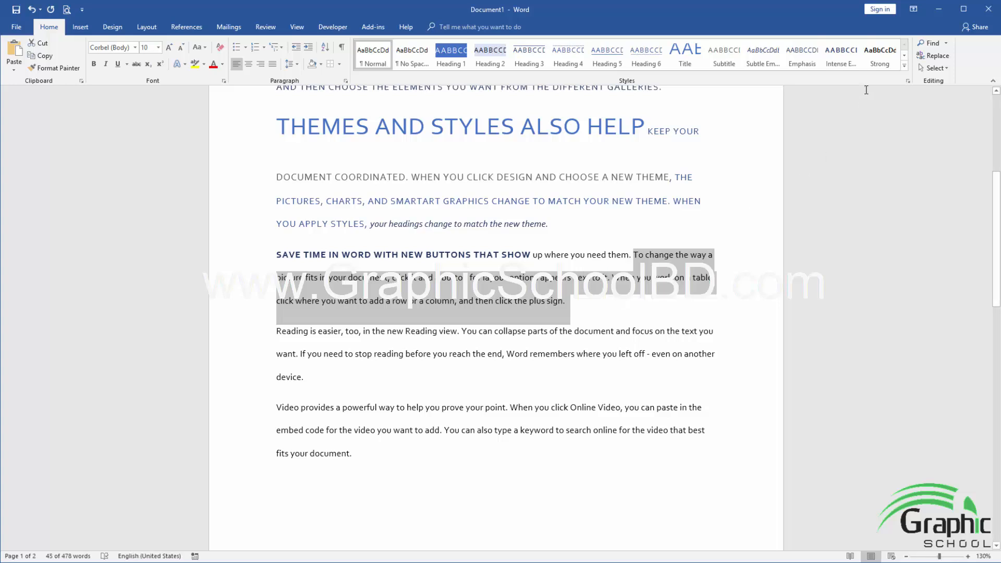
pyautogui.click(880, 59)
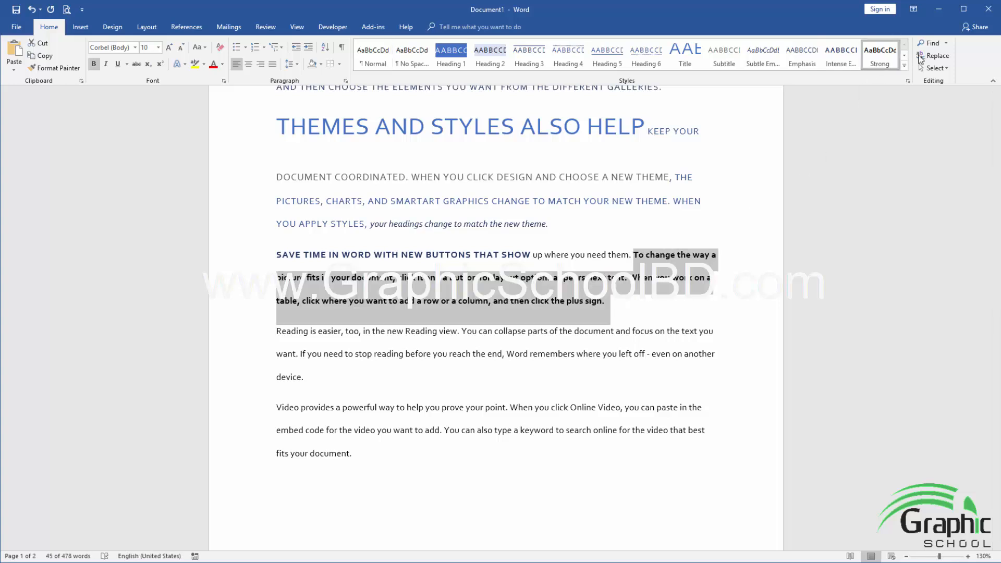
pyautogui.click(903, 57)
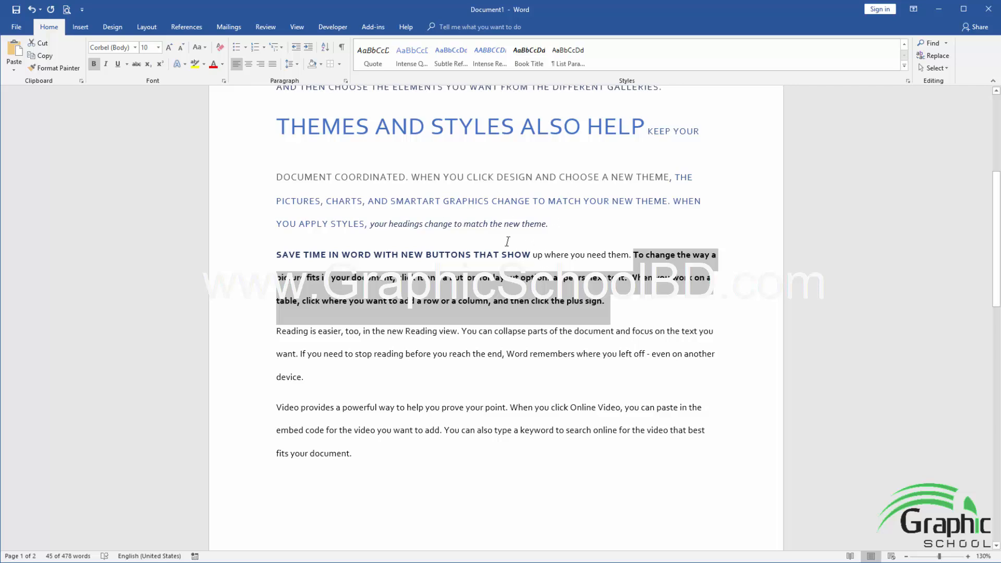
pyautogui.scroll(5, 509, 240)
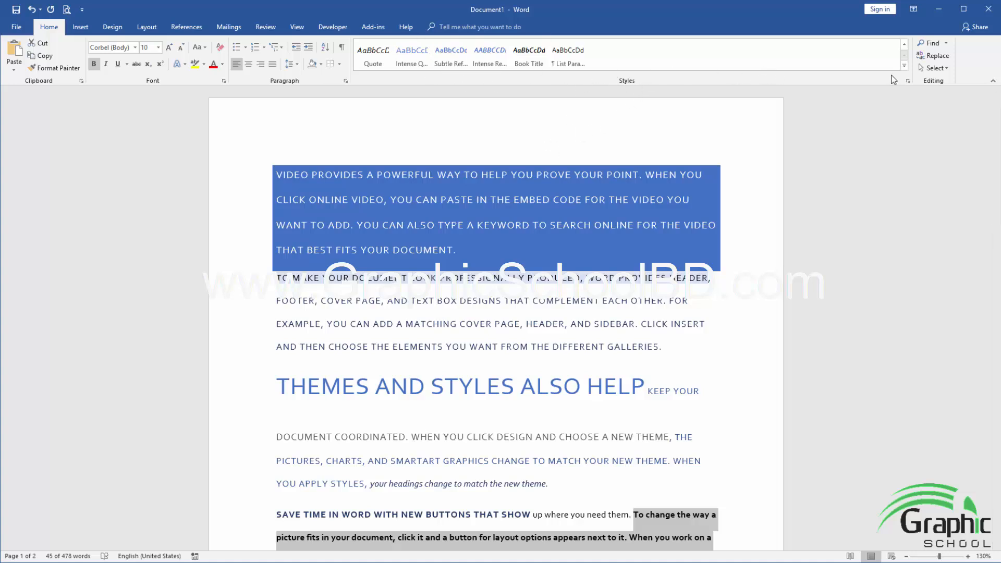
pyautogui.click(904, 45)
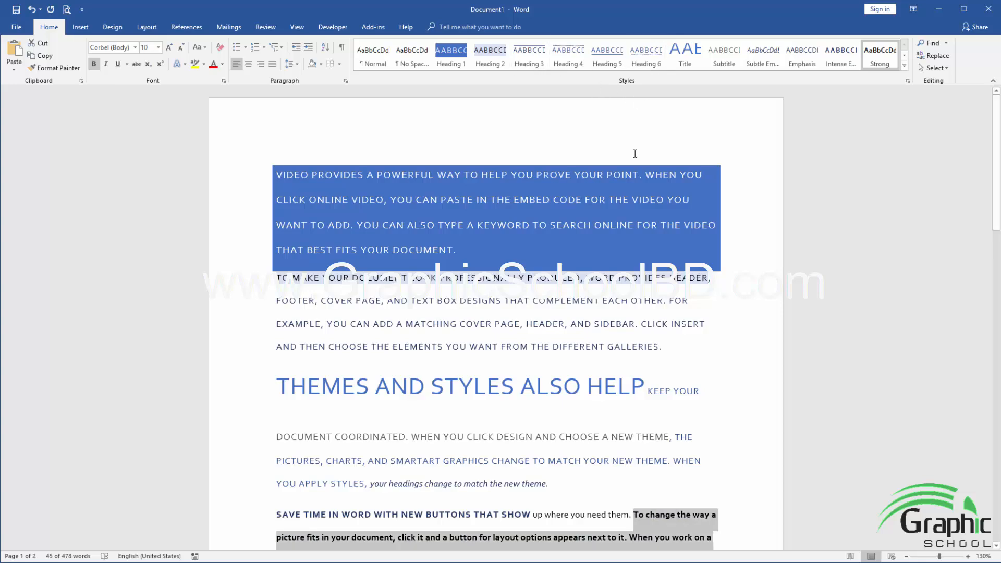
pyautogui.scroll(-4, 635, 154)
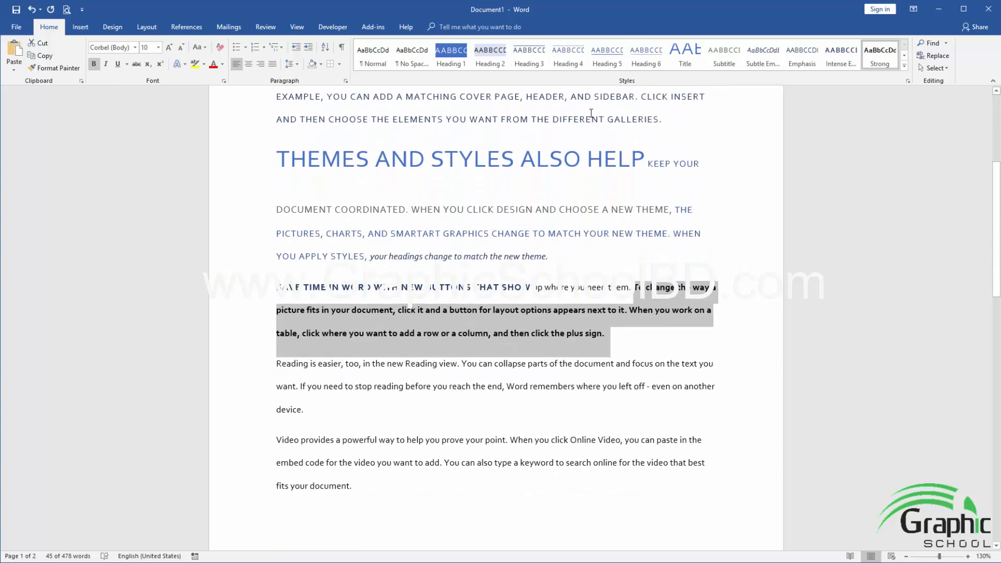
pyautogui.click(656, 209)
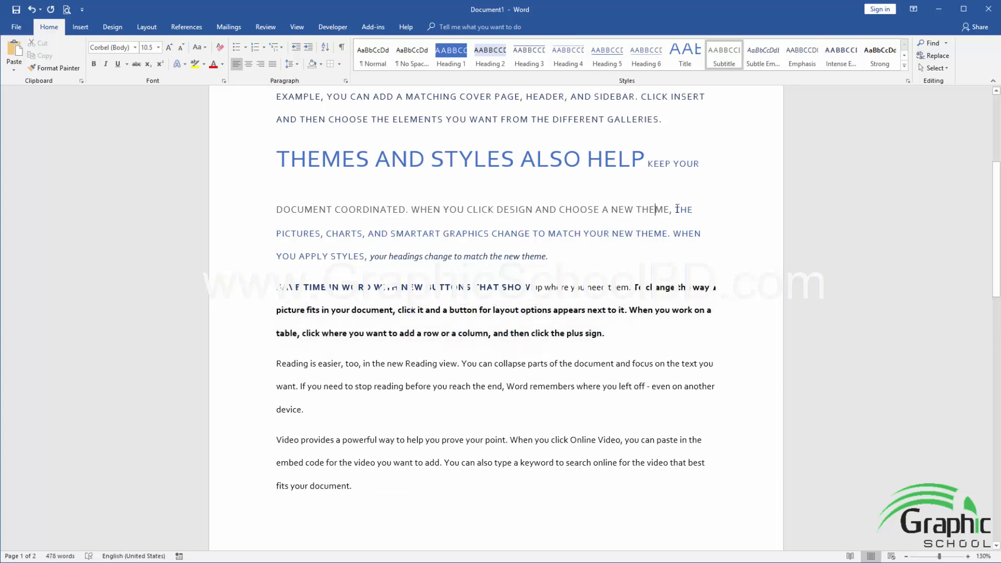